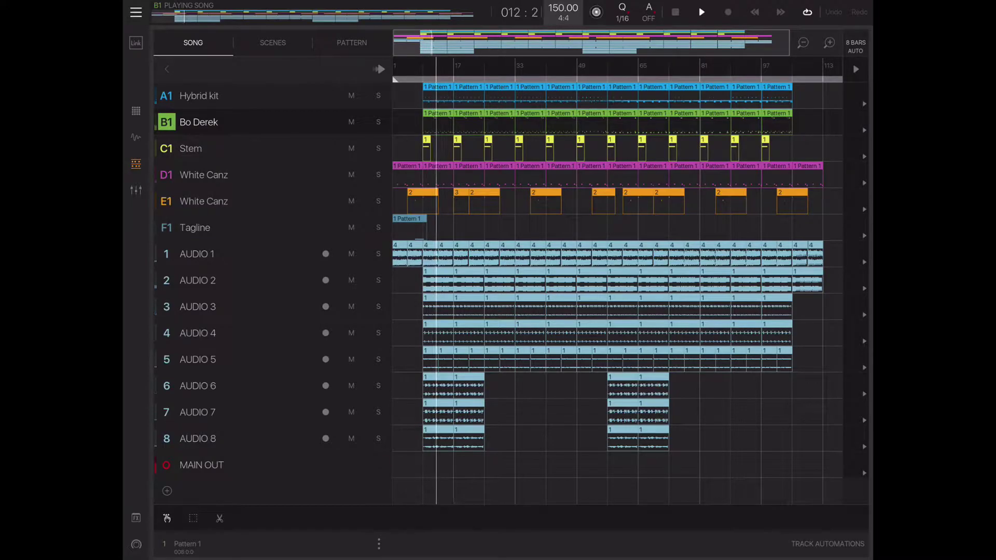
Stop the song playback and briefly open and close the file browser.
key("space")
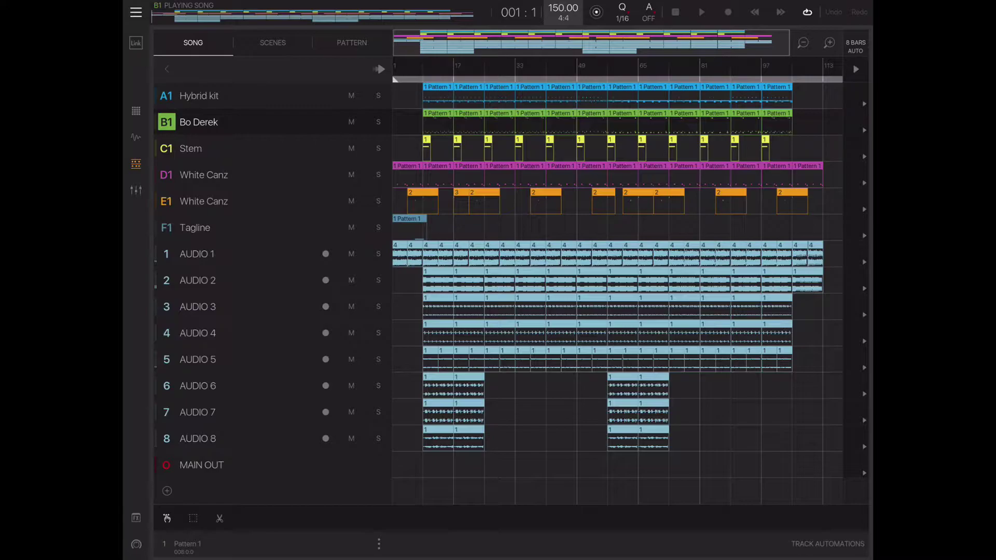
left_click(136, 12)
left_click(136, 12)
View the mixer and B1 drum pads, then bring up the file browser on Exports.
left_click(136, 189)
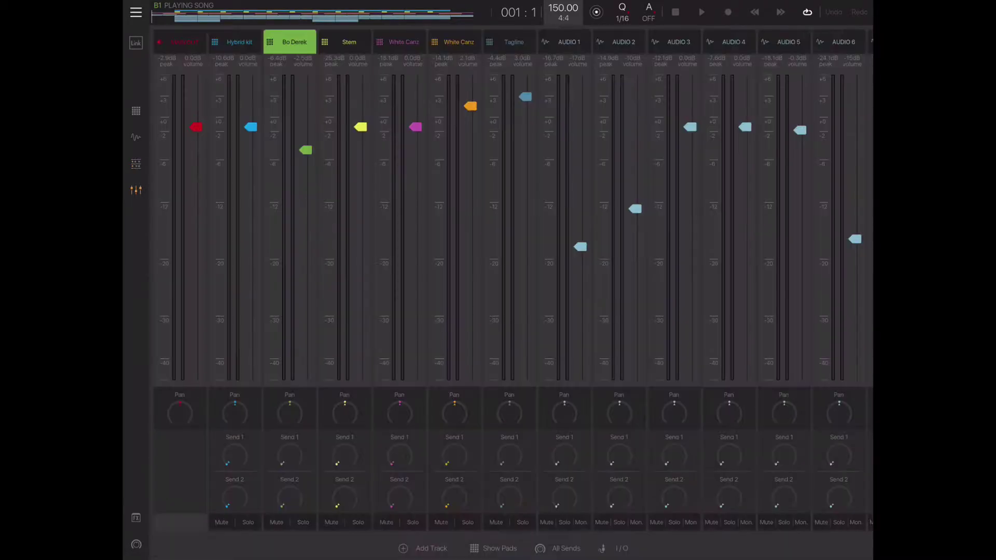
left_click(136, 111)
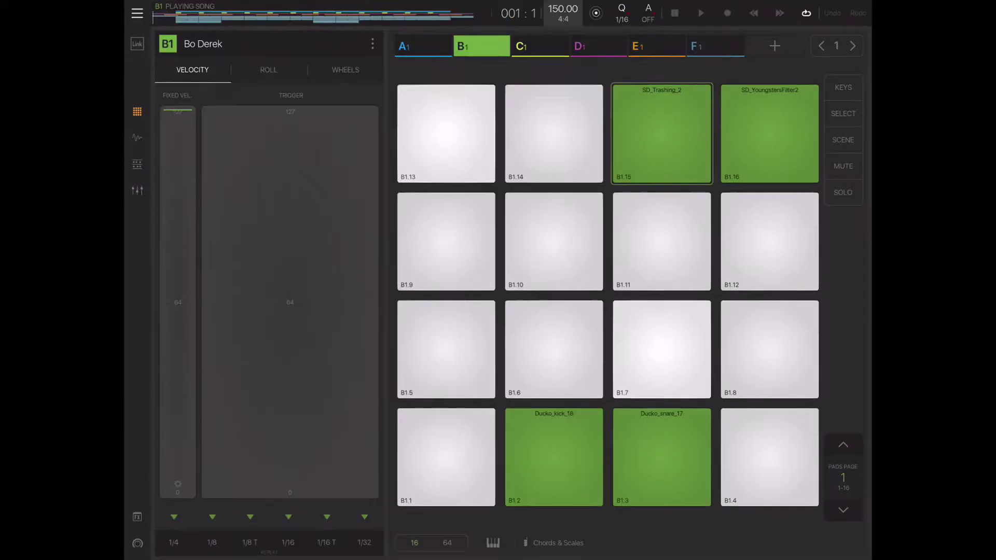
left_click(137, 13)
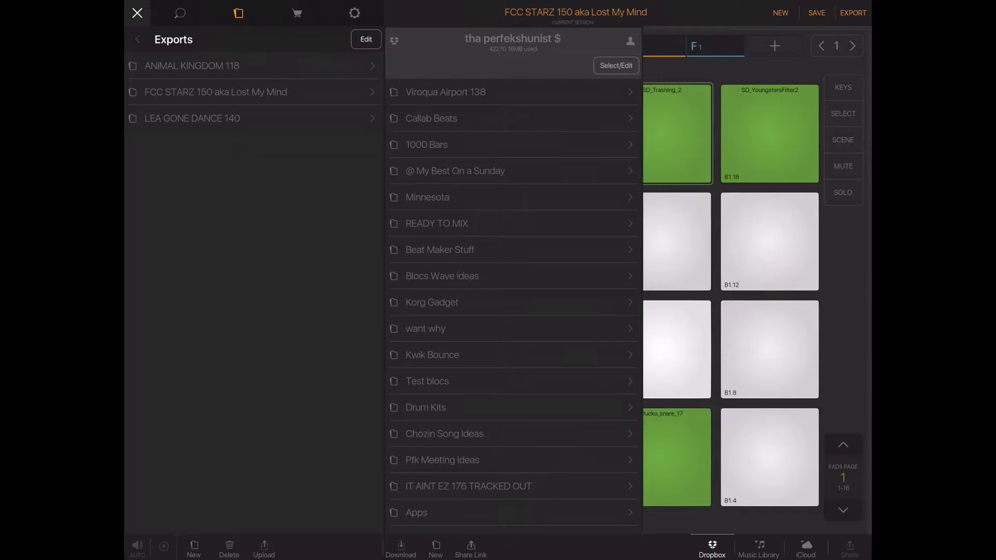
Open the FCC STARZ 150 aka Lost My Mind export folder, inspect its stems subfolder, and return.
left_click(216, 92)
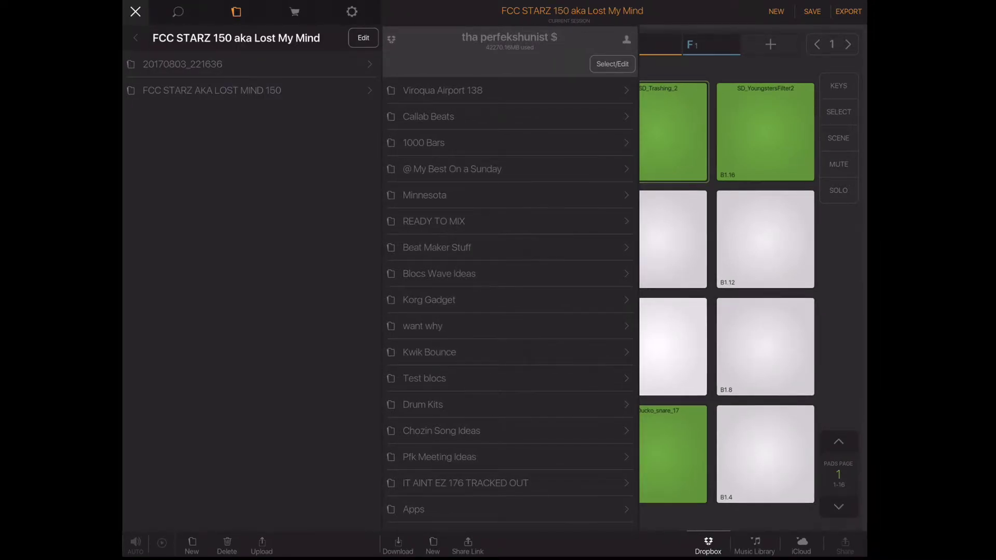
left_click(212, 91)
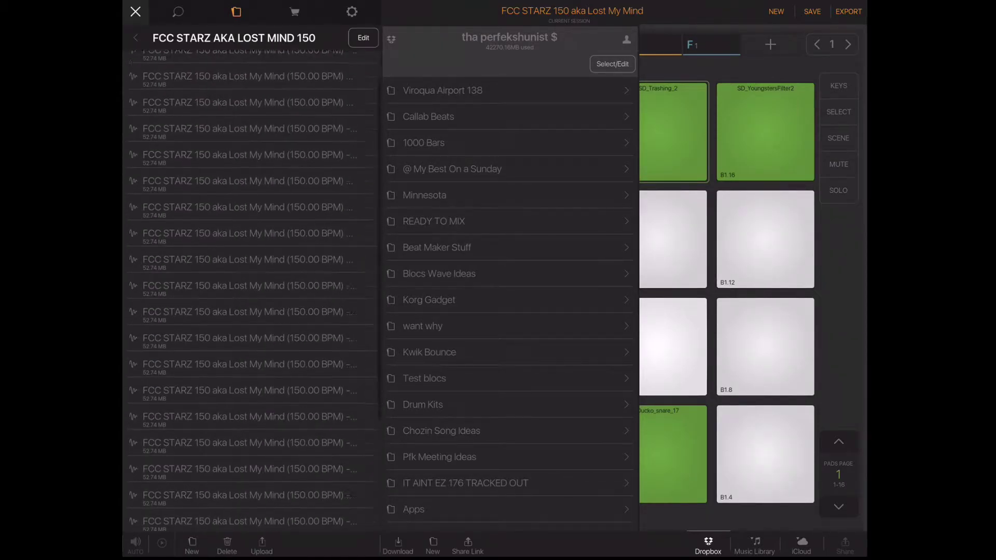
scroll(249, 291, "up", 5)
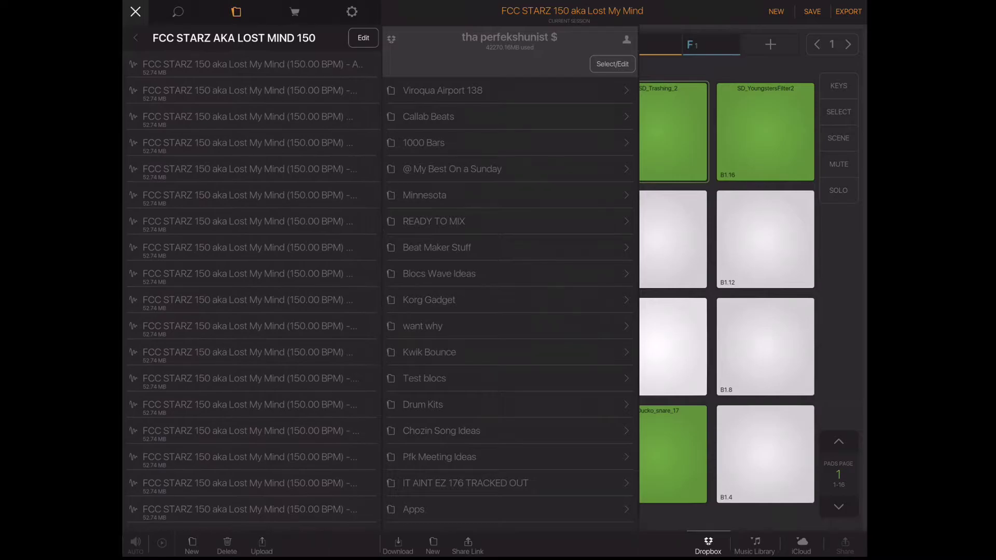
left_click(136, 38)
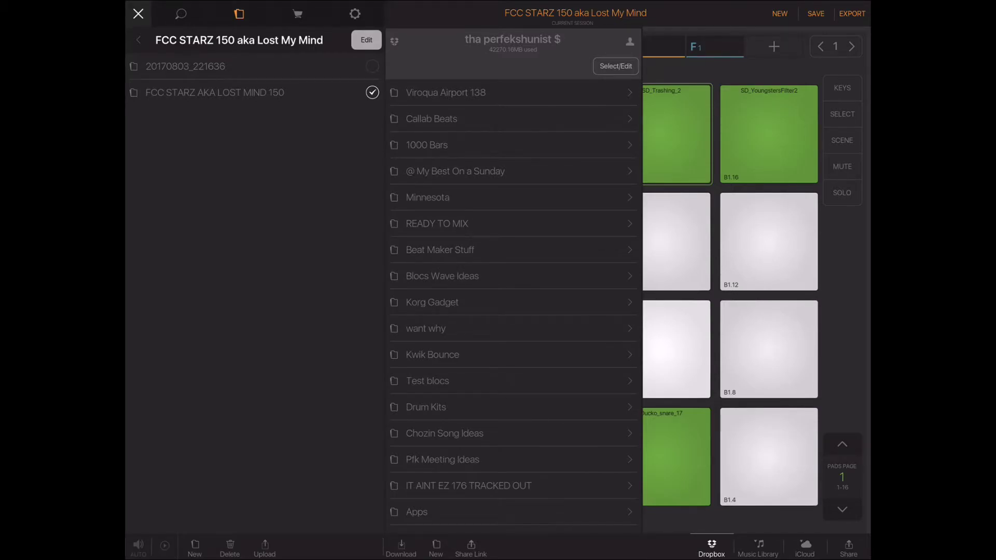
Upload the stems folder to Callab Beats, check its files arrived, and close the browser.
left_click(431, 119)
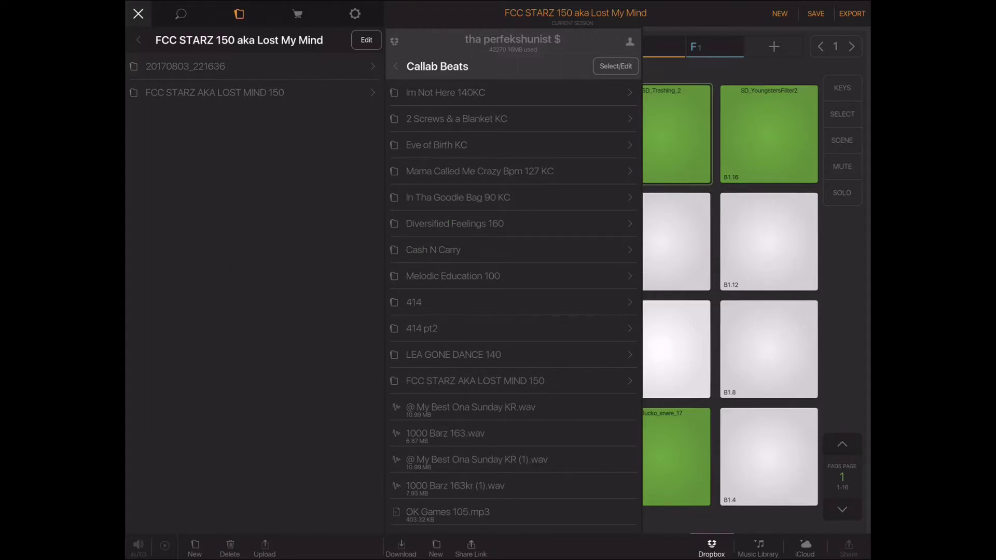
scroll(515, 305, "down", 2)
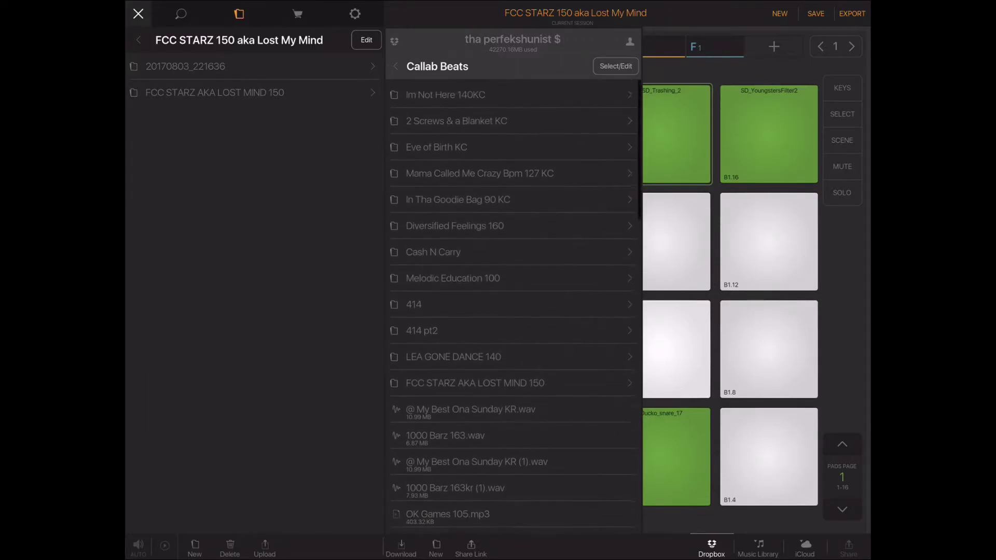
scroll(515, 305, "down", 1)
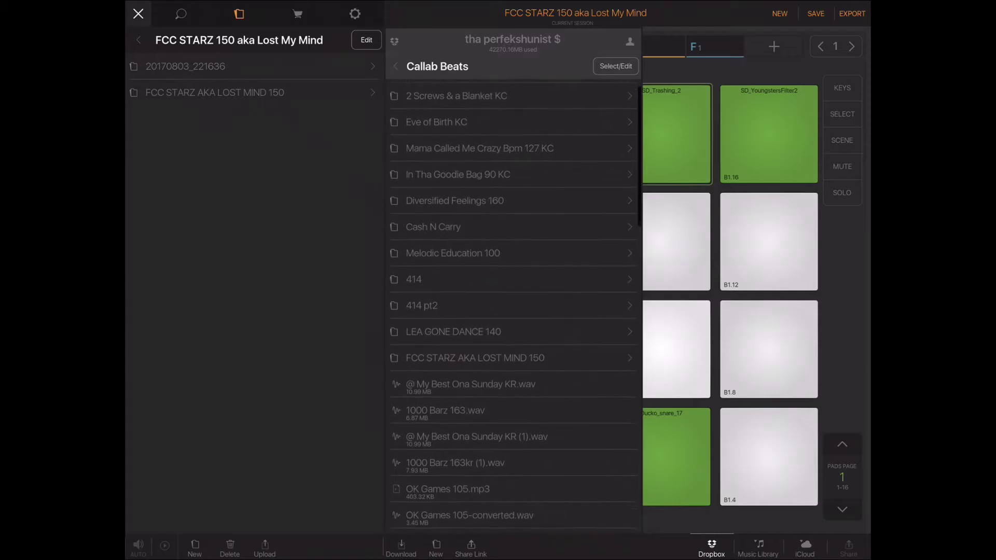
scroll(515, 305, "down", 4)
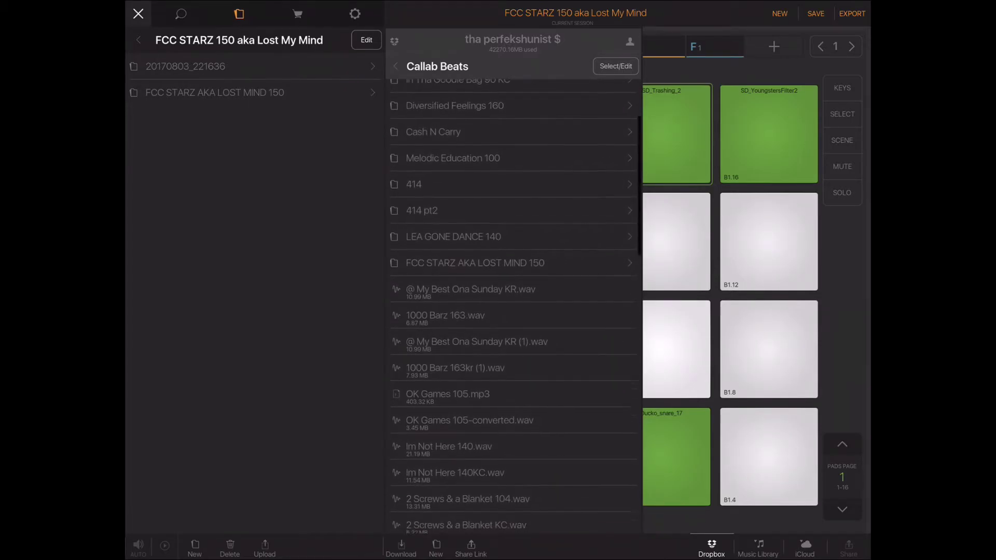
left_click(474, 263)
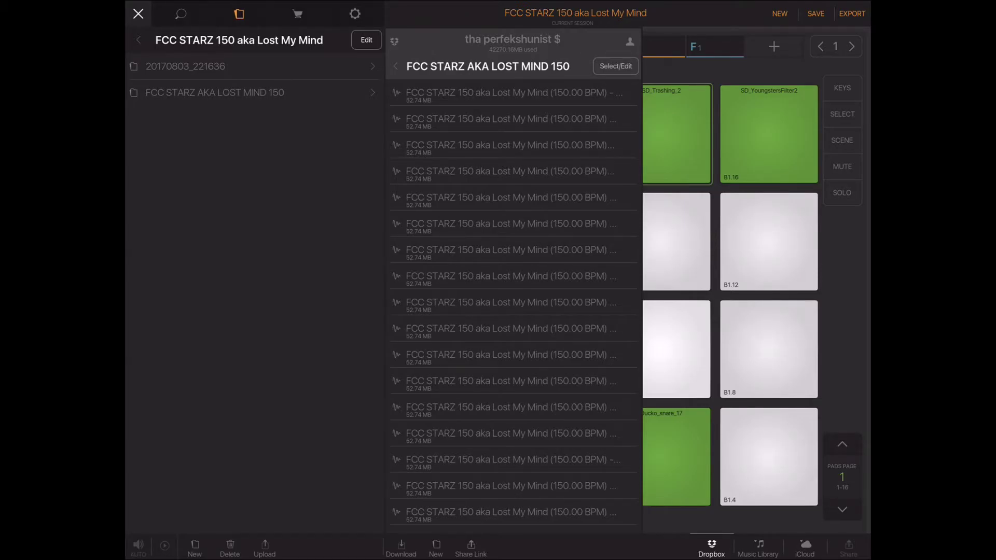
left_click(138, 13)
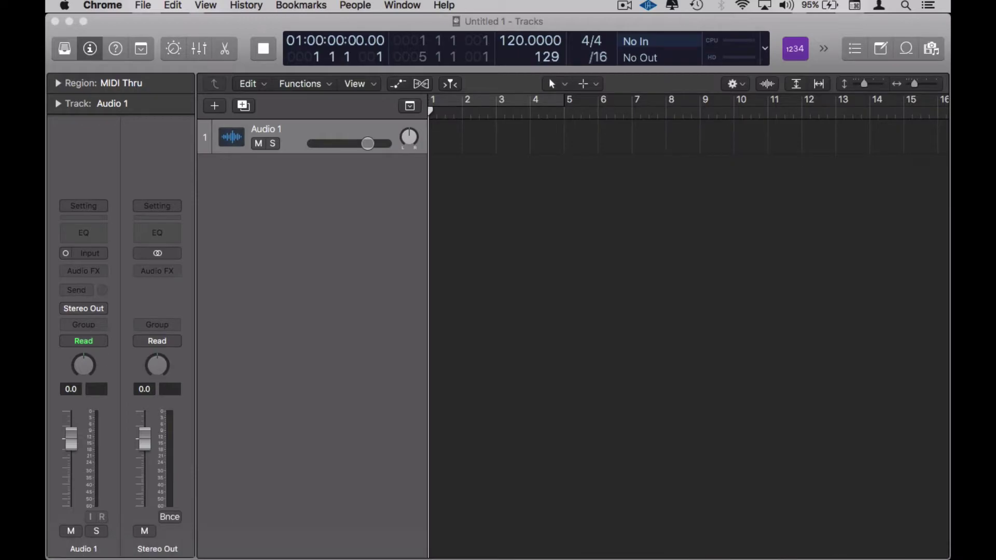
On the Dropbox files page, select and download the FCC STARZ AKA LOST MIND 150 folder.
mouse_move(61, 550)
left_click(112, 554)
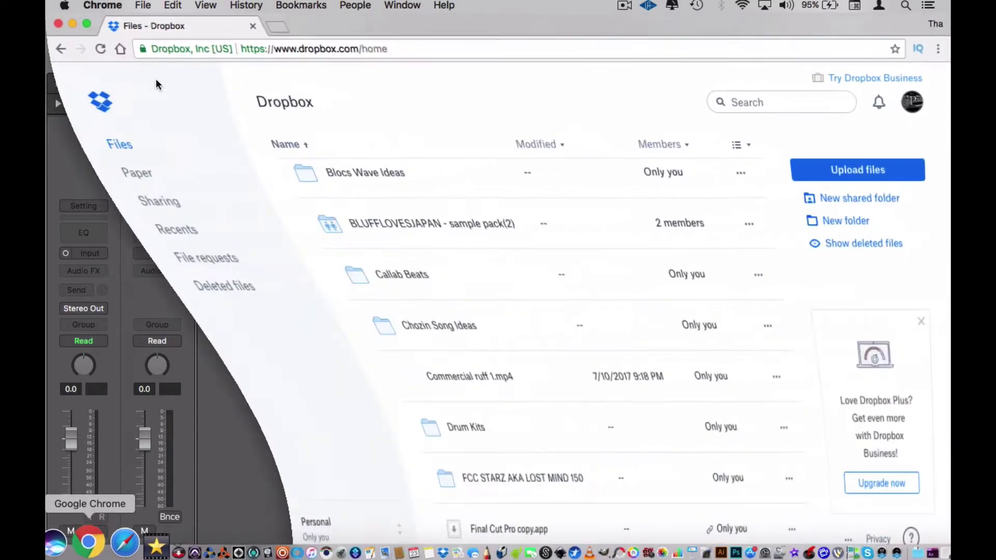
scroll(365, 189, "down", 3)
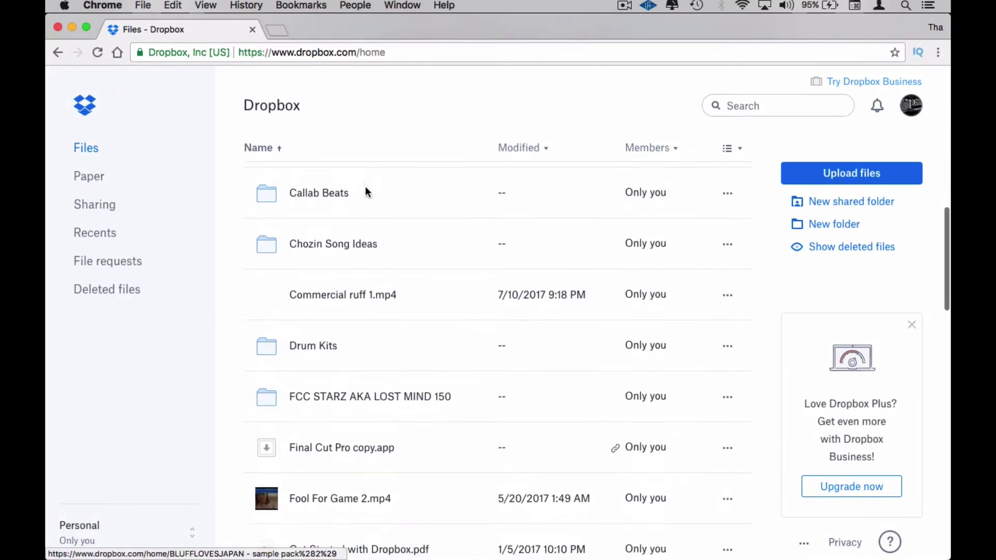
scroll(365, 186, "down", 2)
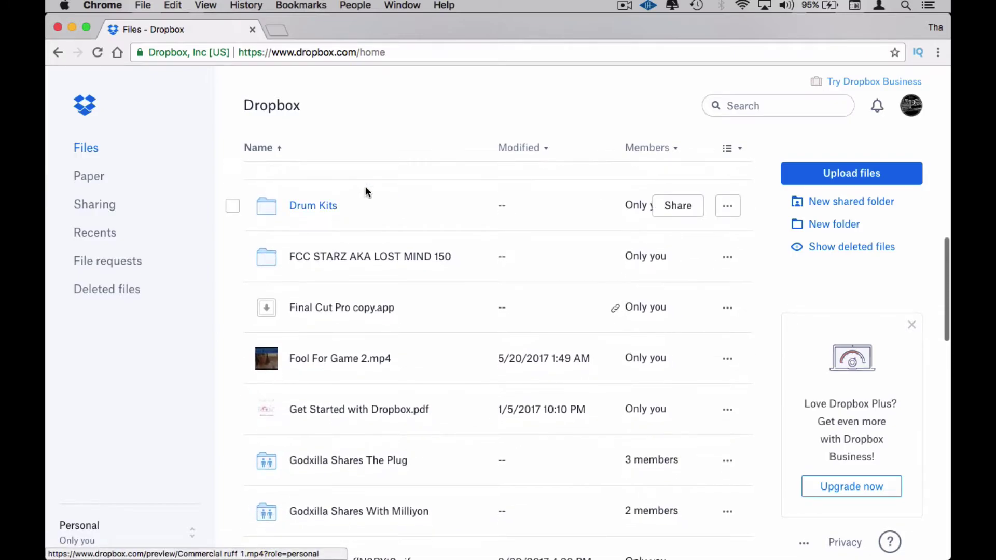
left_click(231, 258)
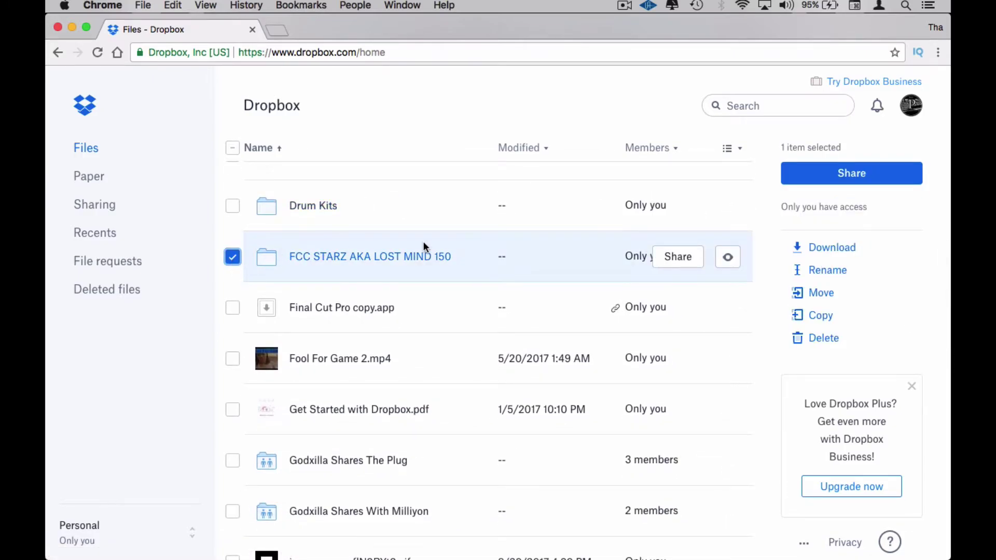
left_click(845, 251)
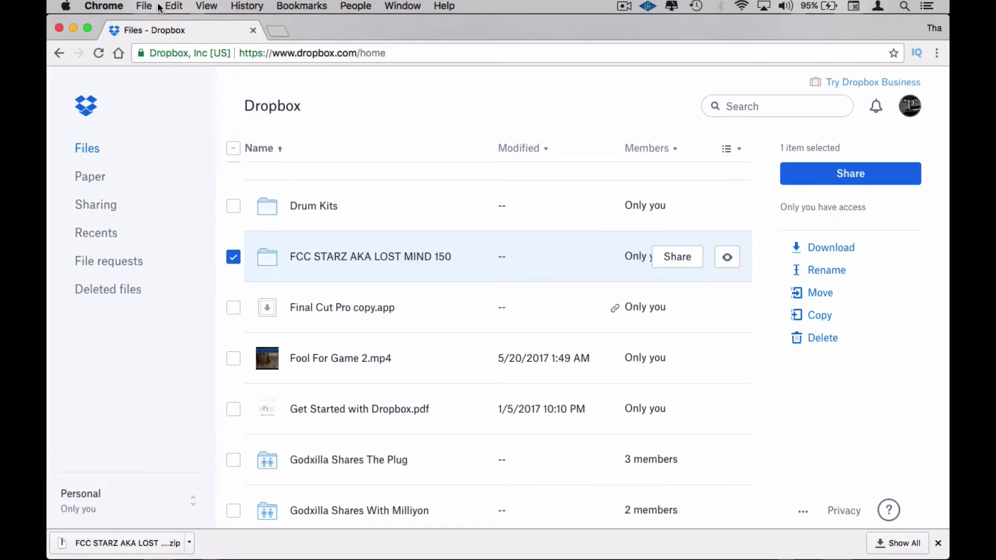
Unzip the downloaded stems archive into Downloads and minimize Chrome.
left_click(155, 548)
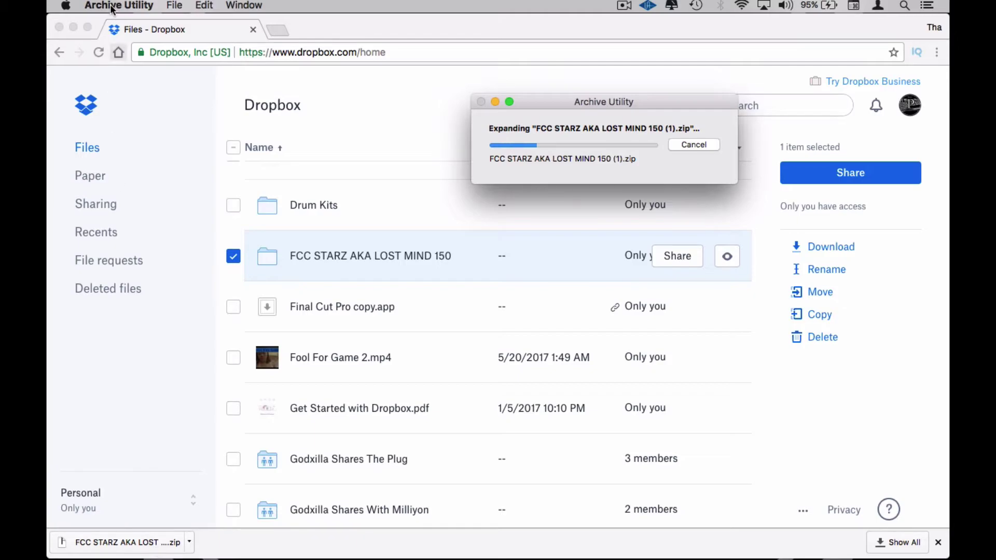
left_click(74, 28)
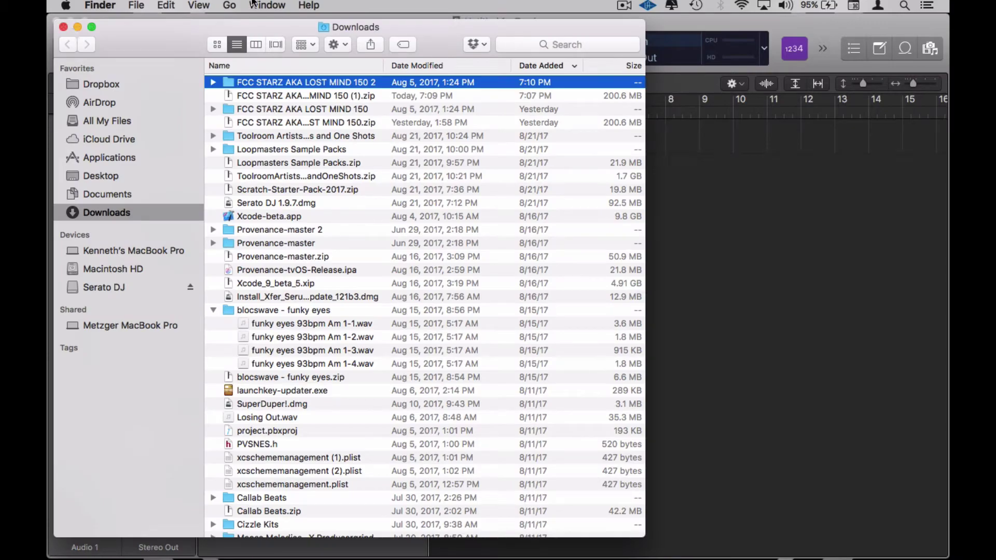
Select all .wav stems in FCC STARZ AKA LOST MIND 150 2 and move Finder aside.
left_click(213, 83)
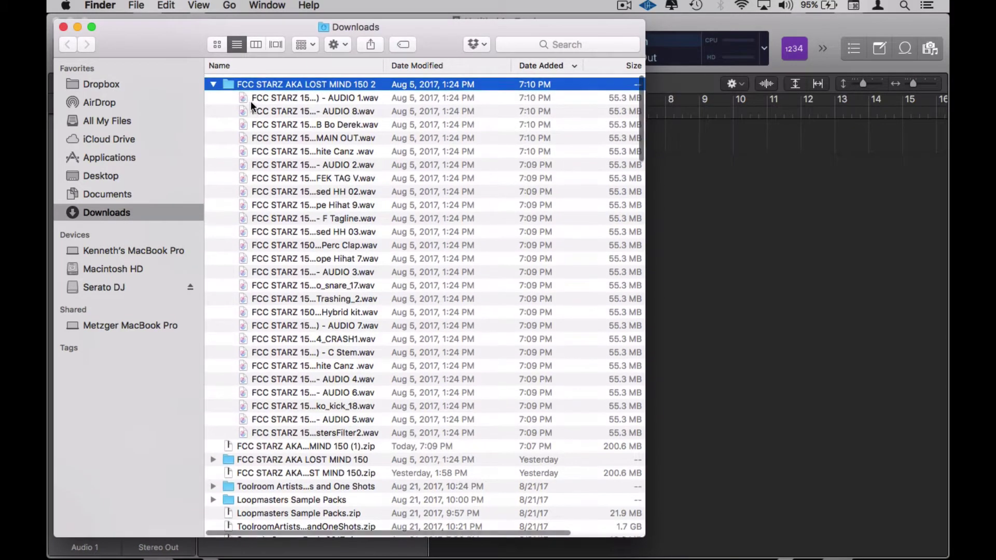
left_click(255, 95)
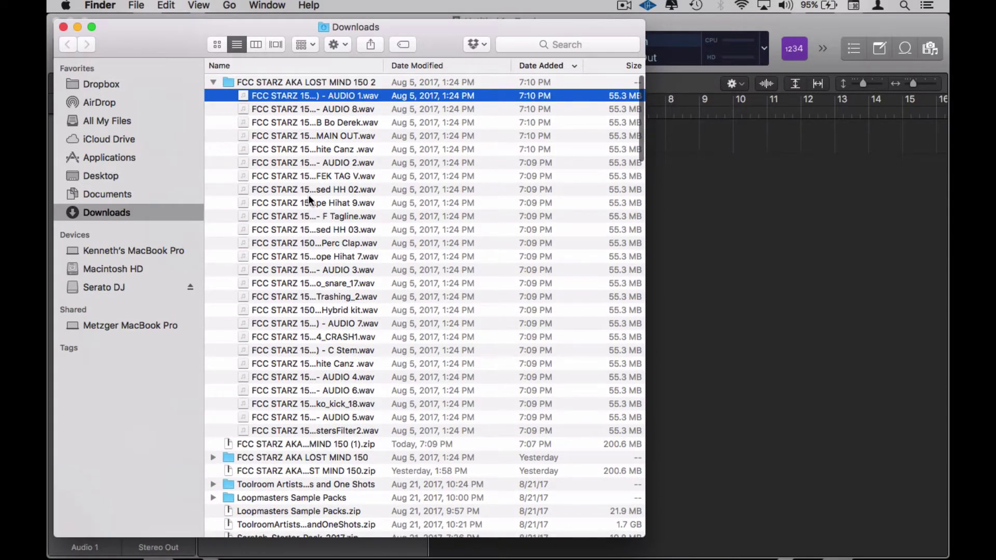
scroll(308, 194, "down", 2)
scroll(309, 213, "up", 2)
left_click(311, 431, "shift")
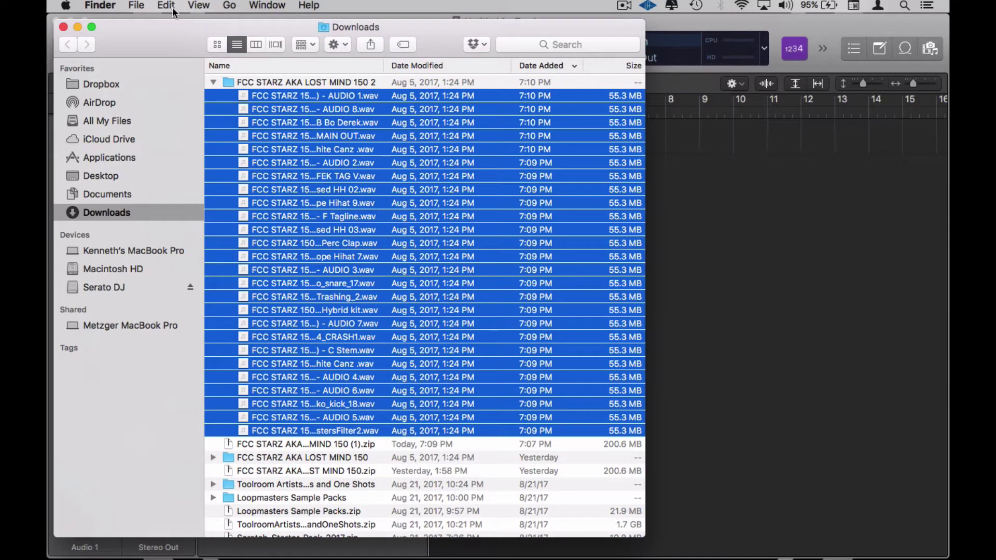
left_click_drag(173, 23, 586, 137)
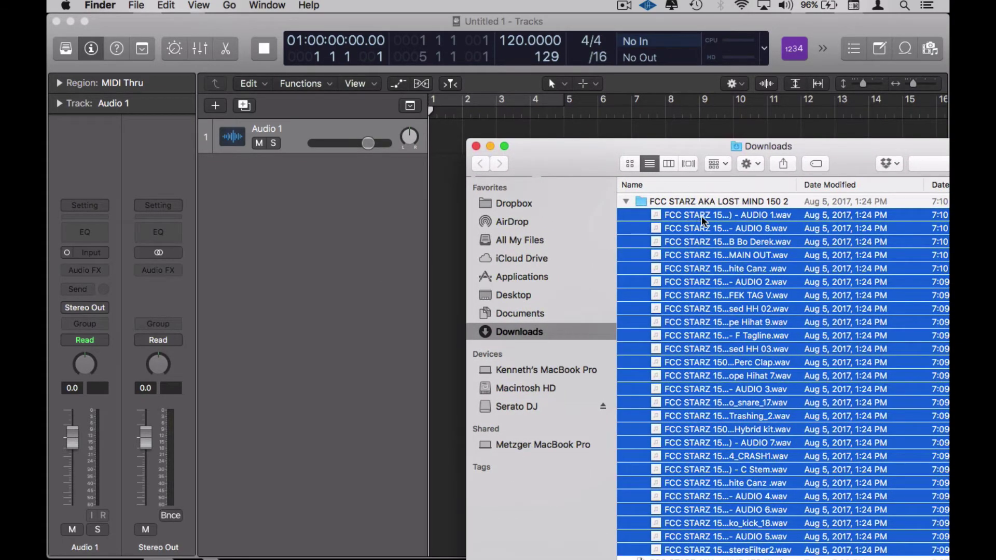
Drop the 26 selected stems onto Logic's Tracks area, creating one new track per stem.
left_click_drag(703, 220, 432, 180)
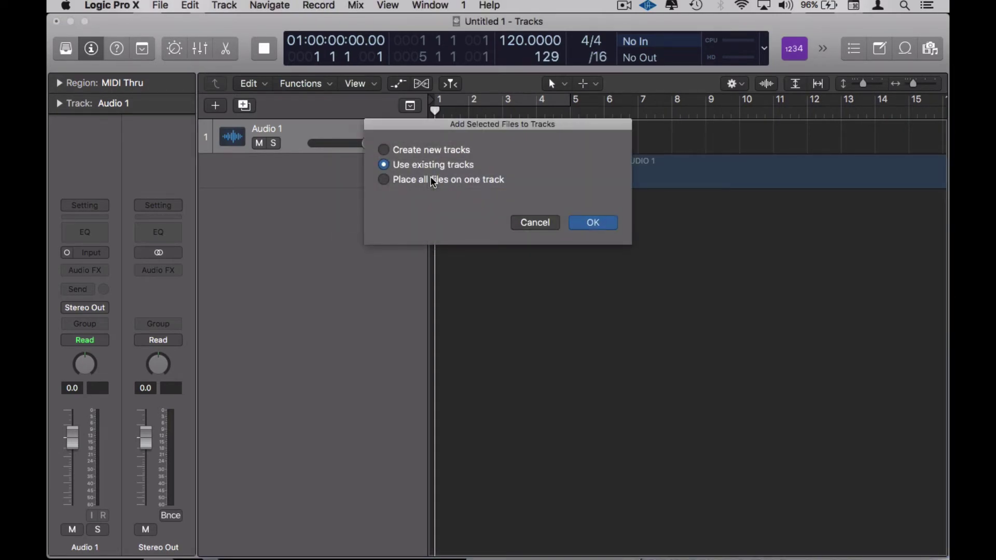
left_click(426, 153)
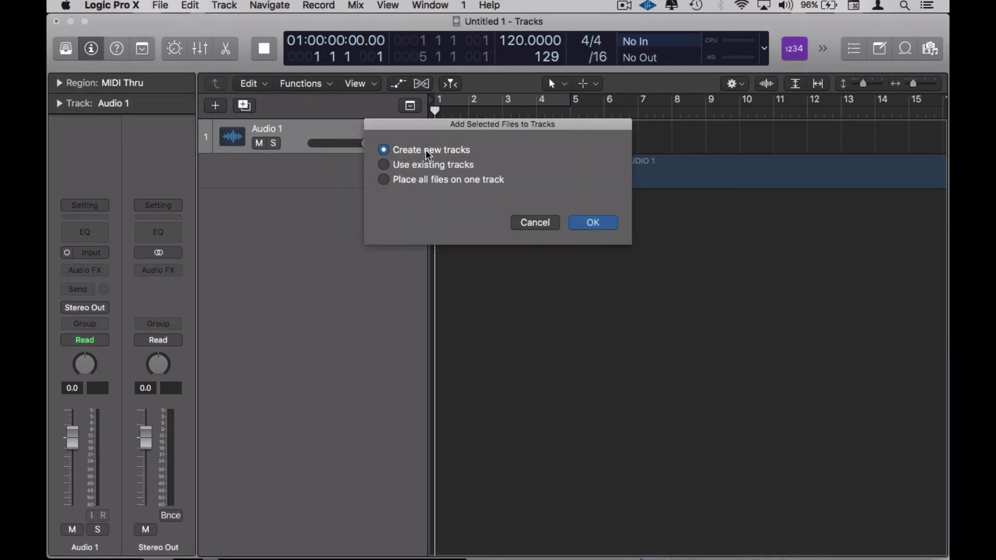
left_click(591, 224)
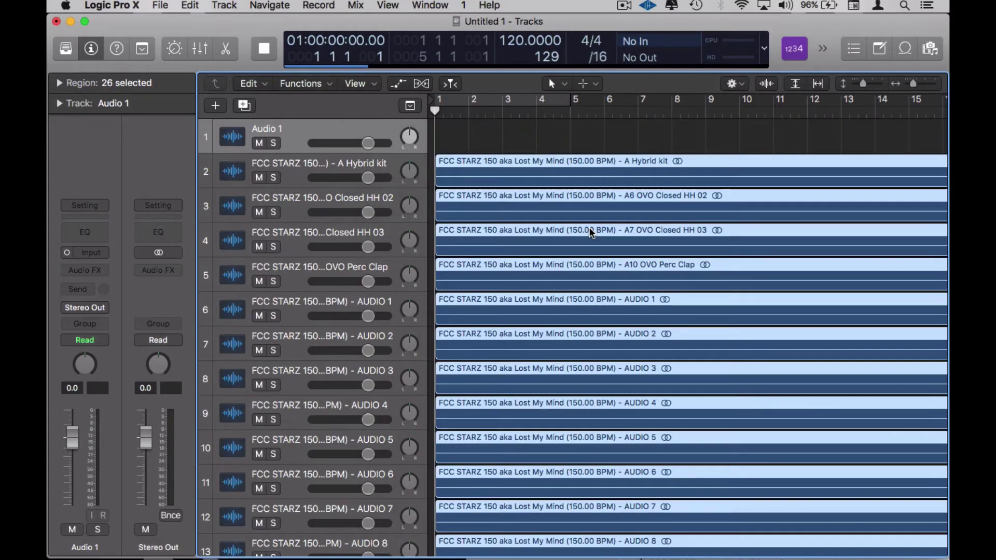
scroll(591, 232, "down", 5)
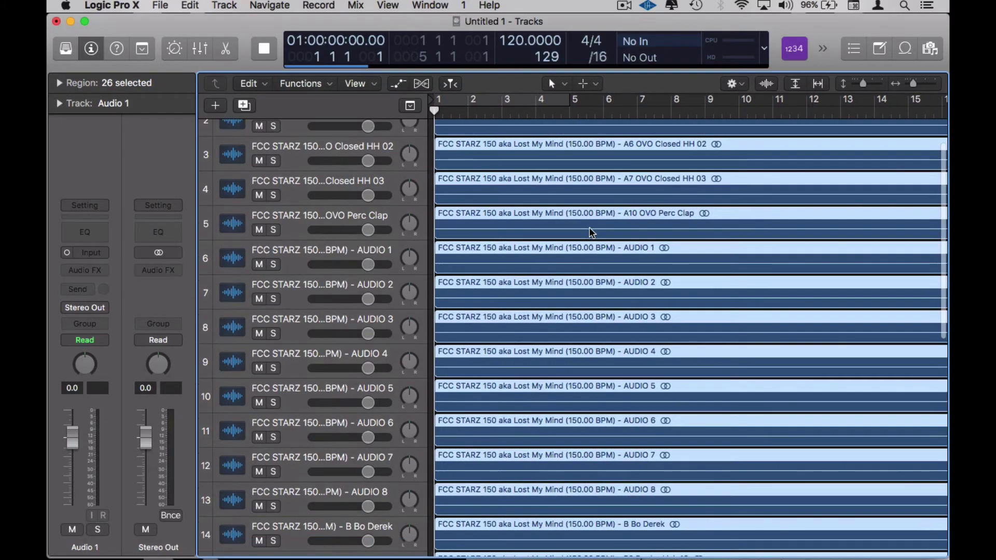
scroll(590, 231, "down", 10)
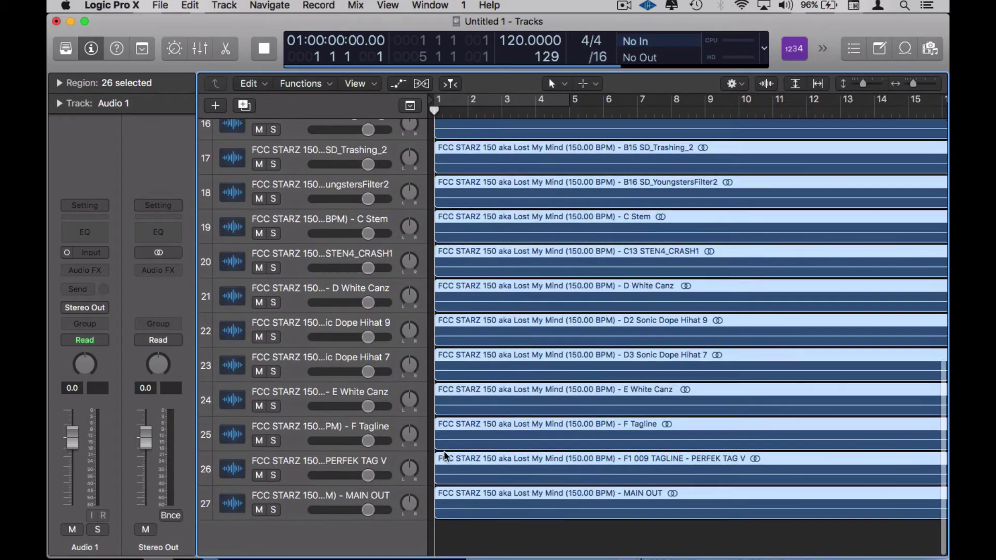
In the Mixer, pull all selected stem tracks' faders down to -10.0 dB, then close it.
key("x")
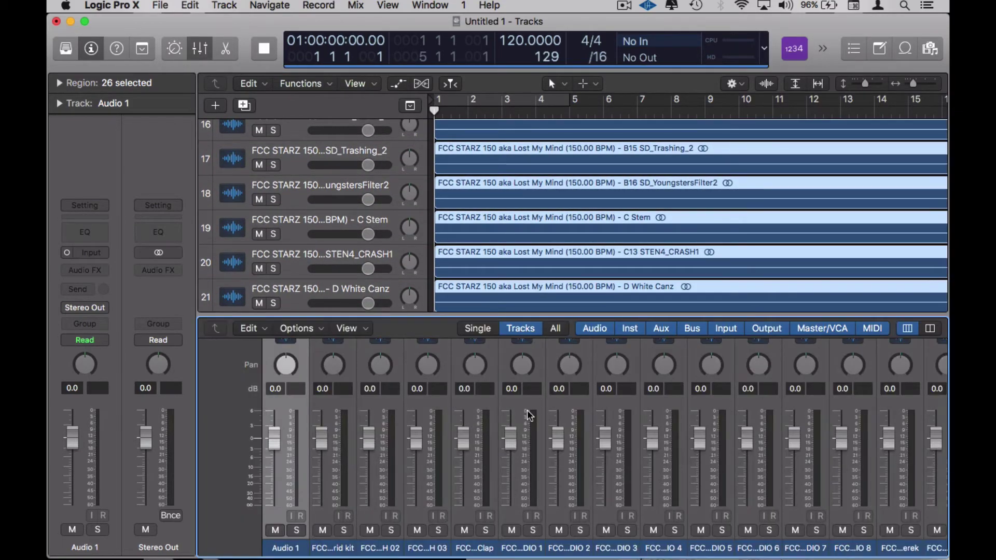
scroll(529, 414, "right", 2)
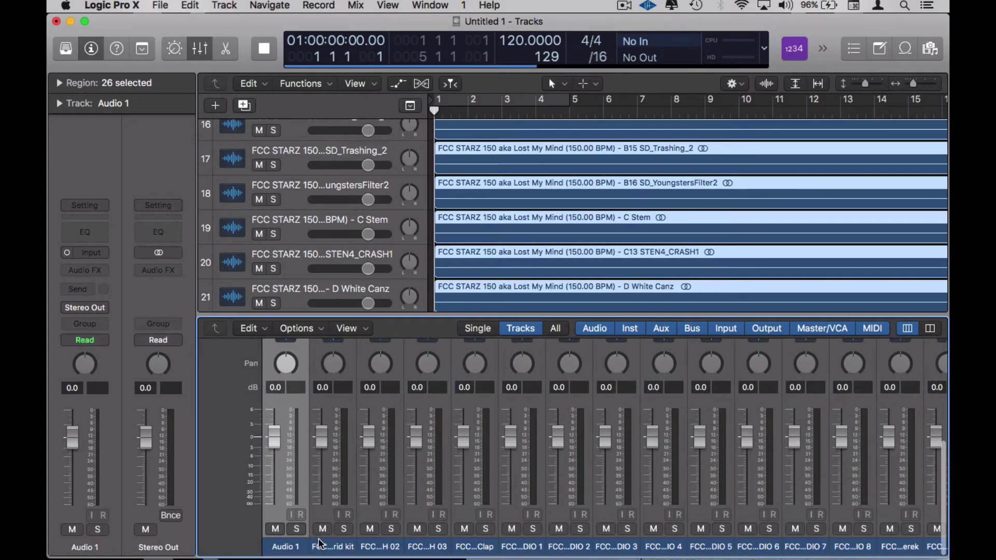
scroll(303, 553, "right", 1)
scroll(302, 551, "right", 10)
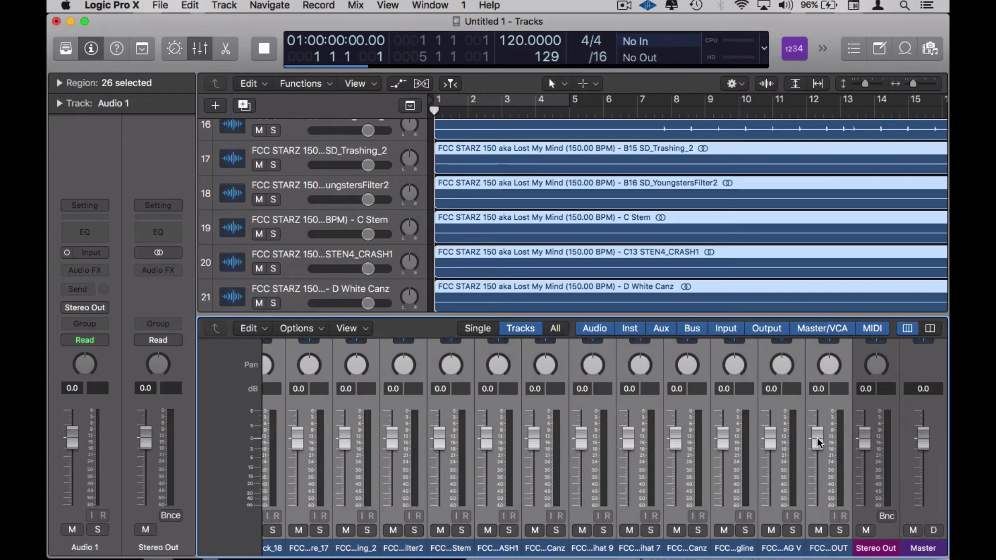
left_click_drag(819, 443, 818, 468)
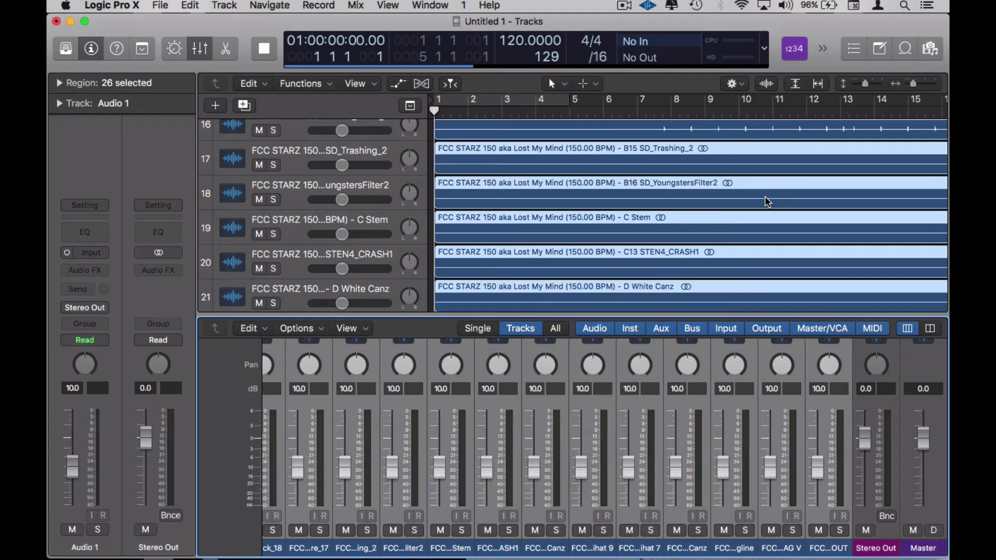
scroll(767, 201, "up", 10)
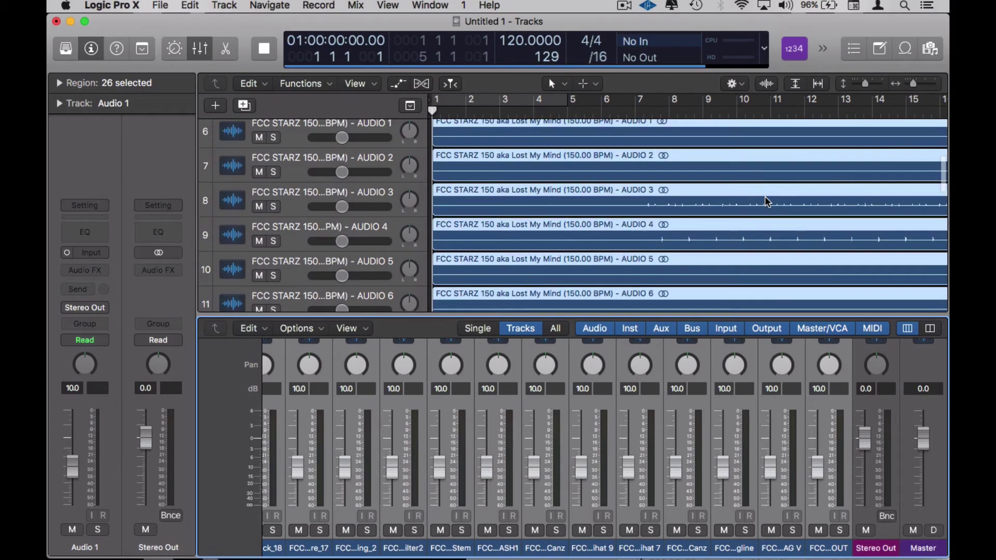
key("x")
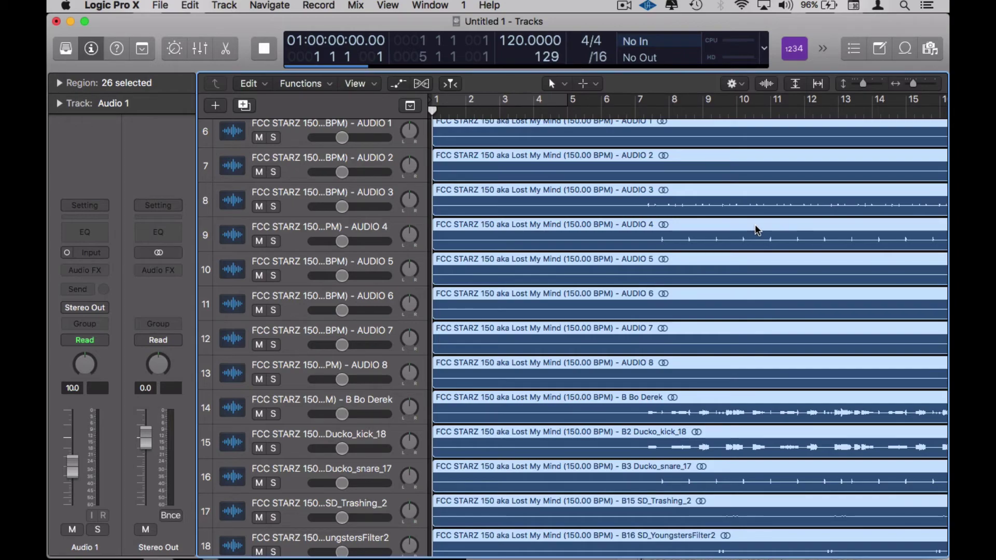
Play back the project, scrolling the arrange view to follow the stem regions.
key("space")
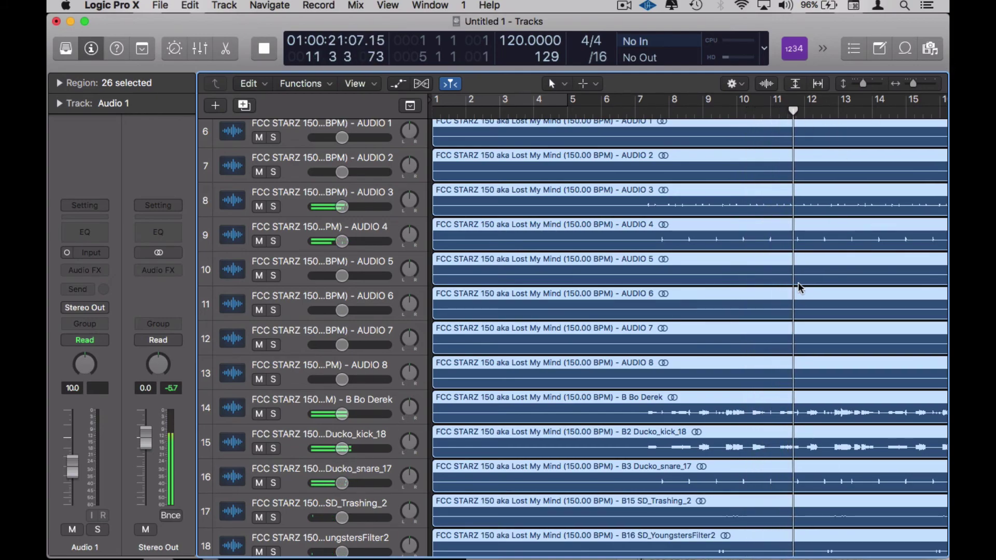
scroll(795, 282, "down", 3)
scroll(795, 282, "right", 3)
scroll(796, 287, "left", 5)
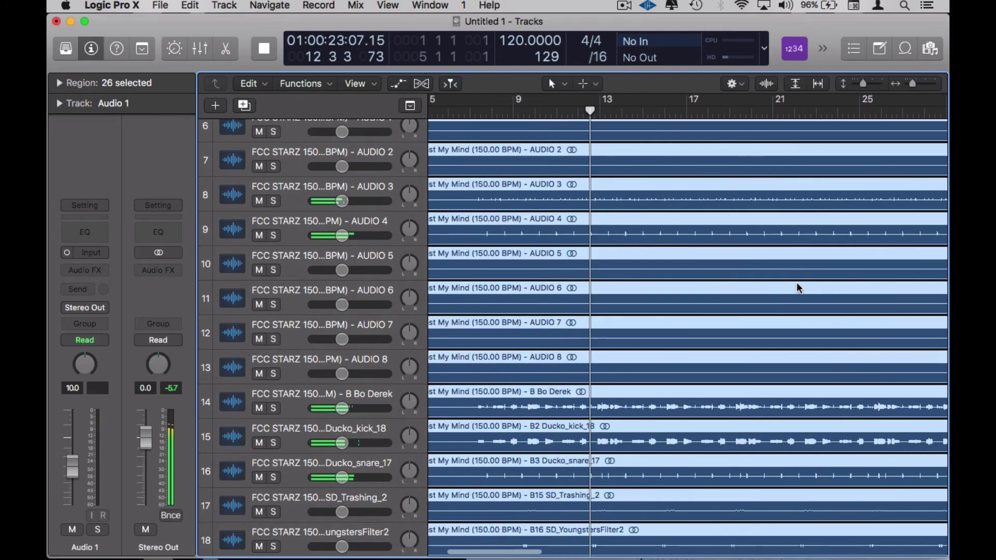